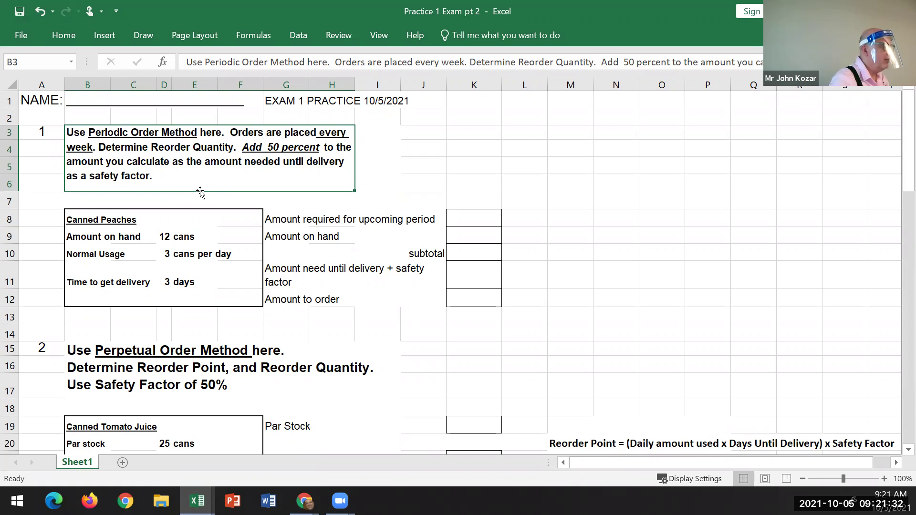
# Set the font colour of K8, K9 and K10 to Automatic to reveal 21, 12 and 9.
pyautogui.click(476, 218)
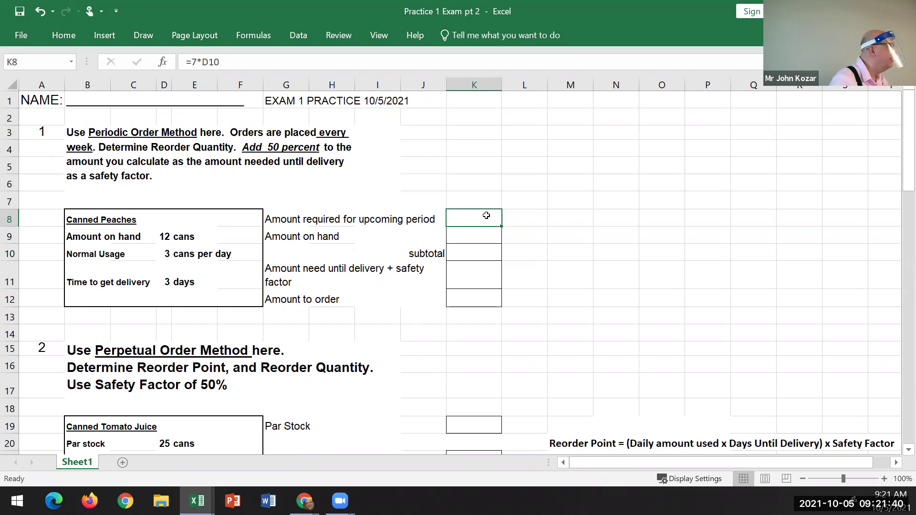
pyautogui.rightClick(486, 216)
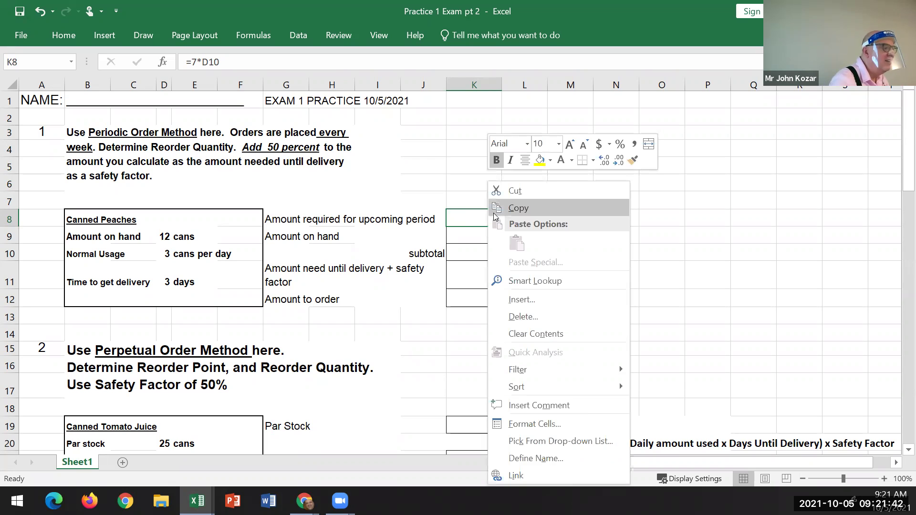
pyautogui.press('Escape')
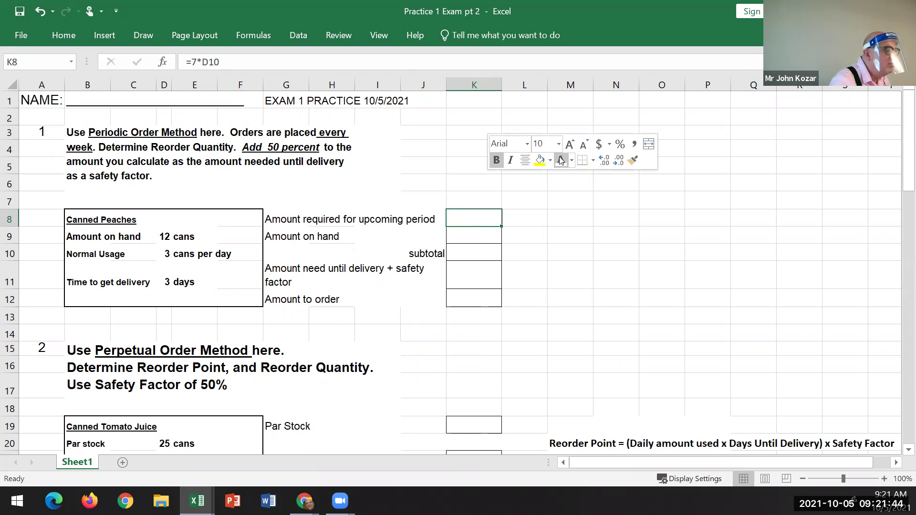
pyautogui.click(572, 160)
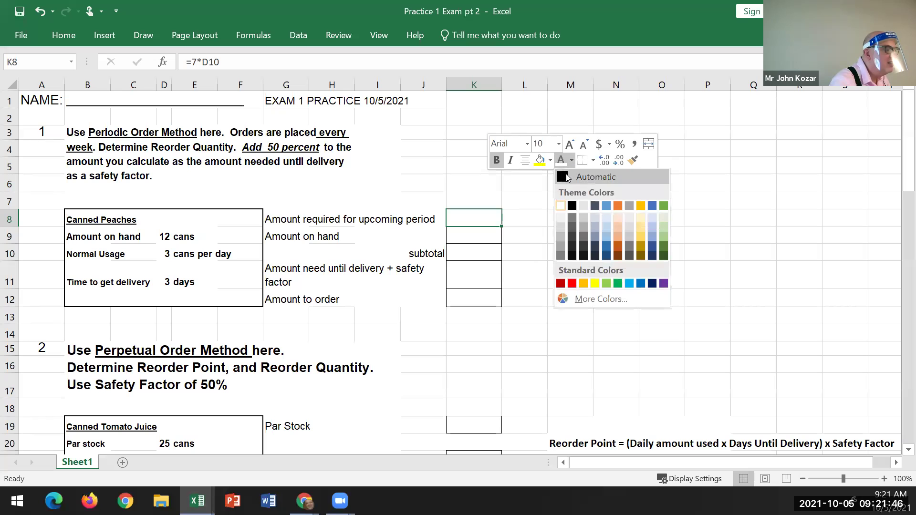
pyautogui.click(566, 173)
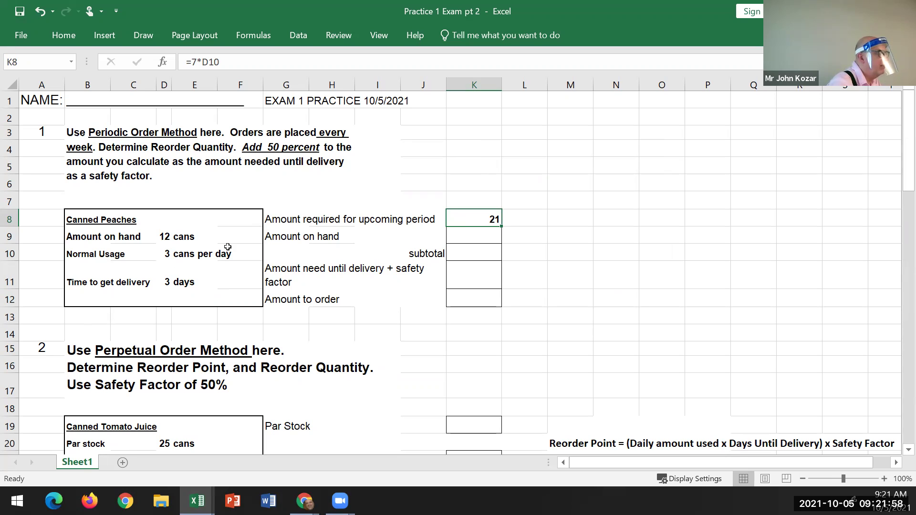
pyautogui.rightClick(484, 234)
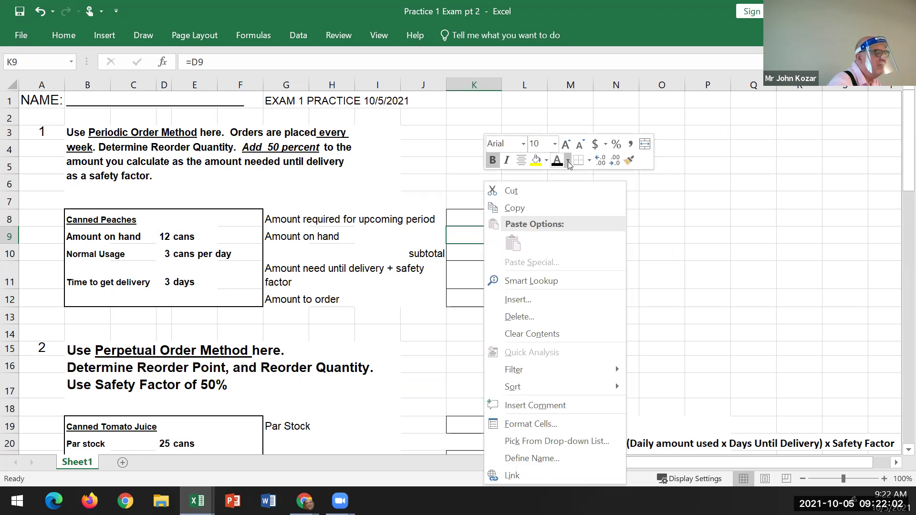
pyautogui.press('Escape')
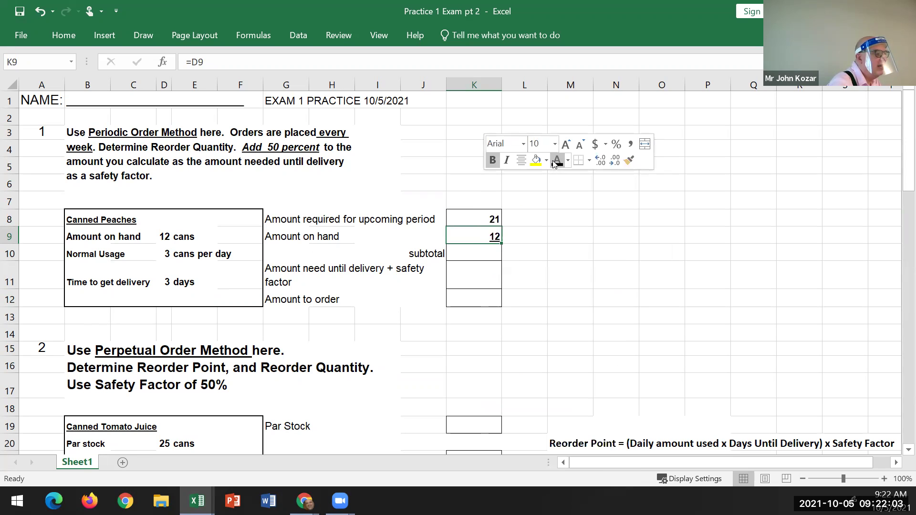
pyautogui.rightClick(495, 257)
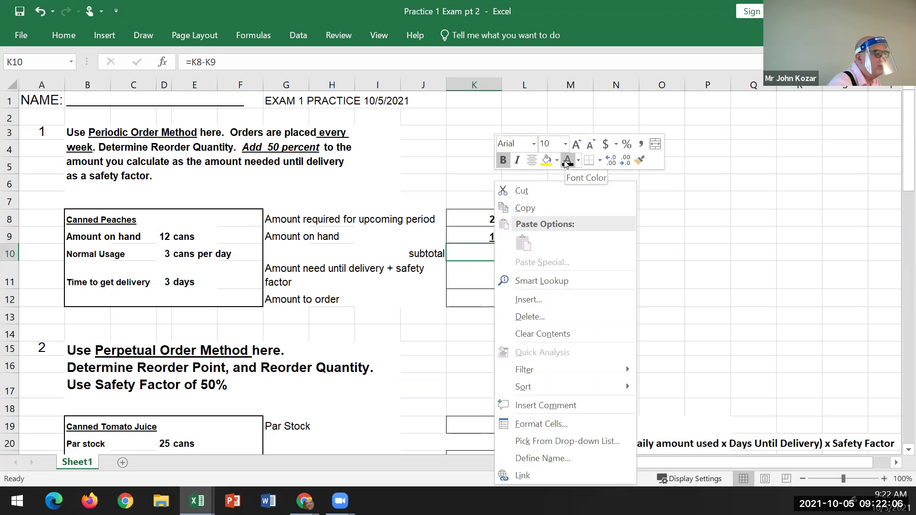
pyautogui.press('Escape')
pyautogui.click(526, 293)
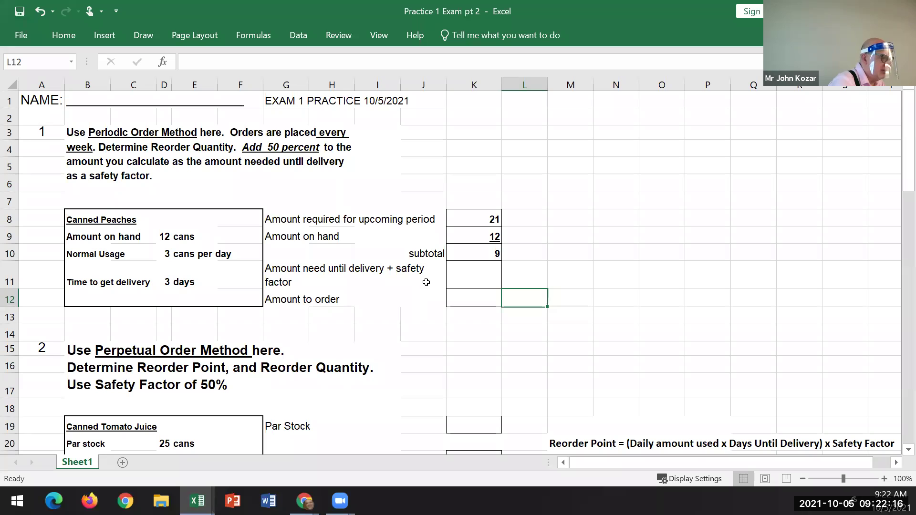
# Set K11 and K12 to a visible font colour so 14 and 23 appear.
pyautogui.click(484, 274)
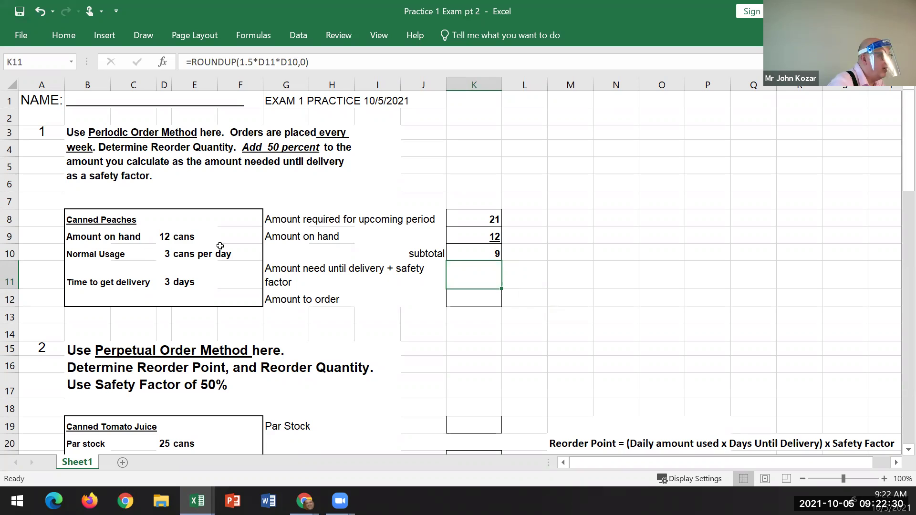
pyautogui.rightClick(472, 280)
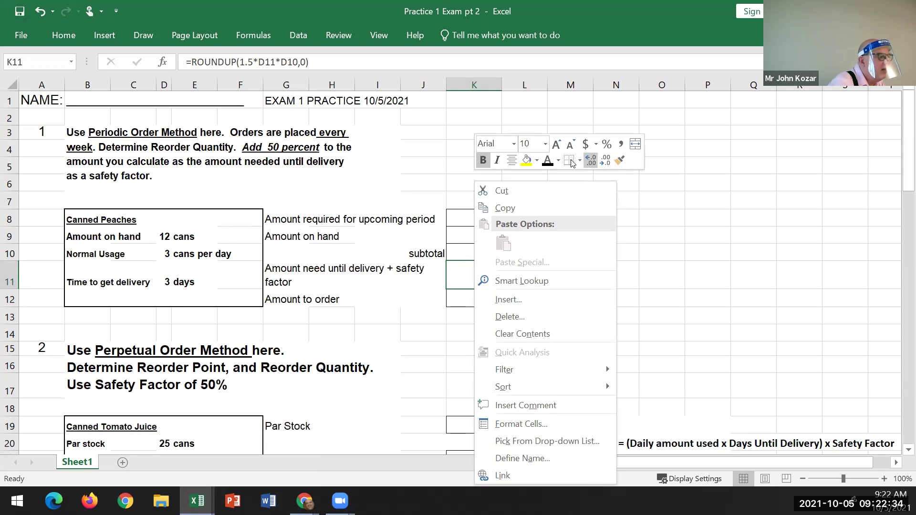
pyautogui.press('Escape')
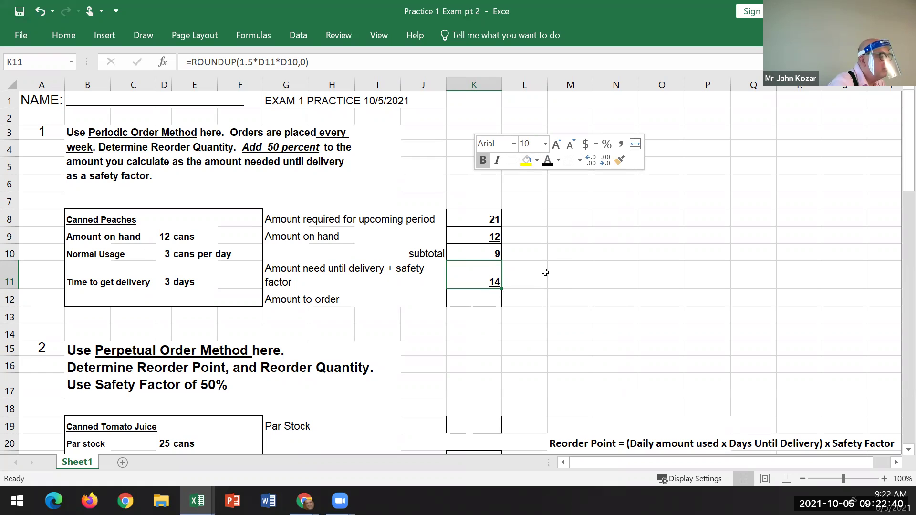
pyautogui.click(483, 299)
pyautogui.rightClick(483, 300)
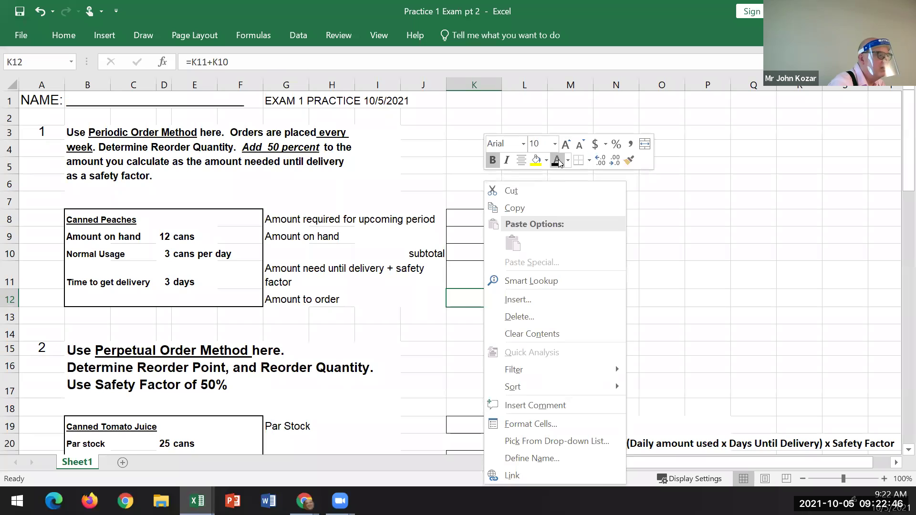
pyautogui.press('Escape')
pyautogui.click(397, 310)
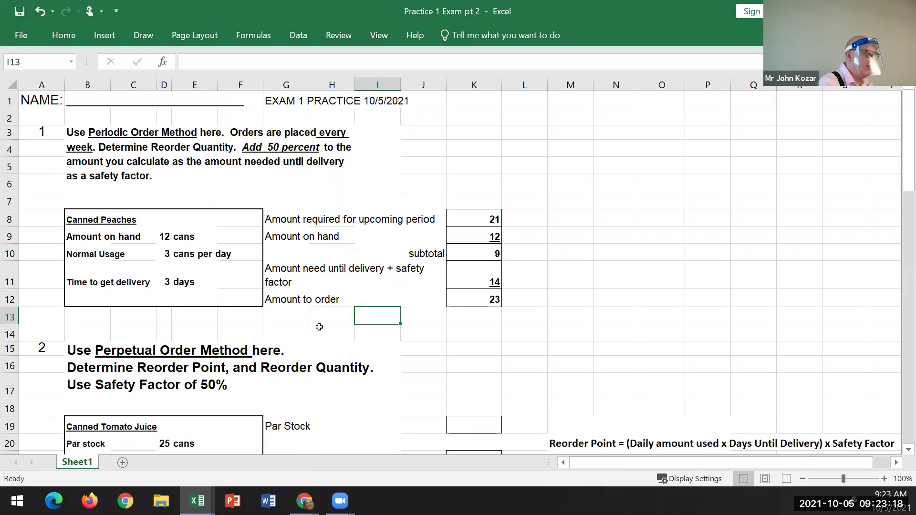
# Reveal the Par Stock answer 25 in cell K19 with a visible font colour.
pyautogui.click(186, 297)
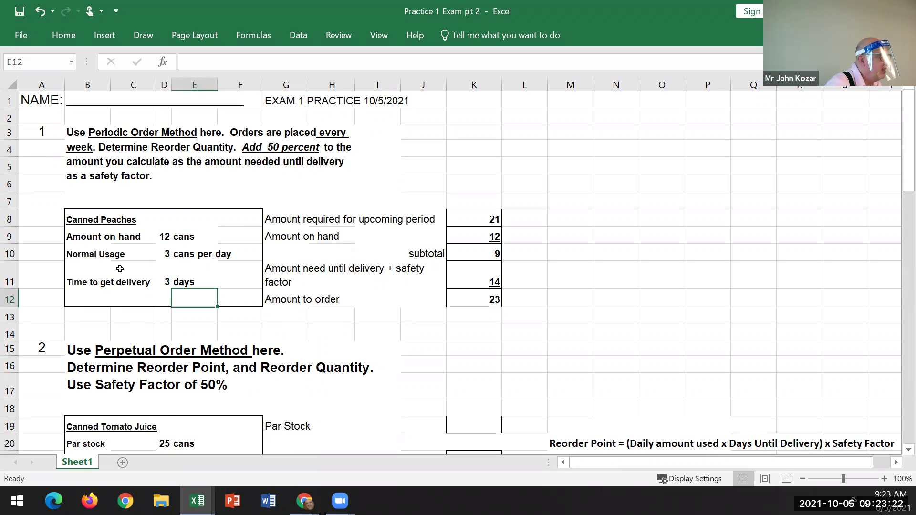
pyautogui.scroll(-3, 120, 268)
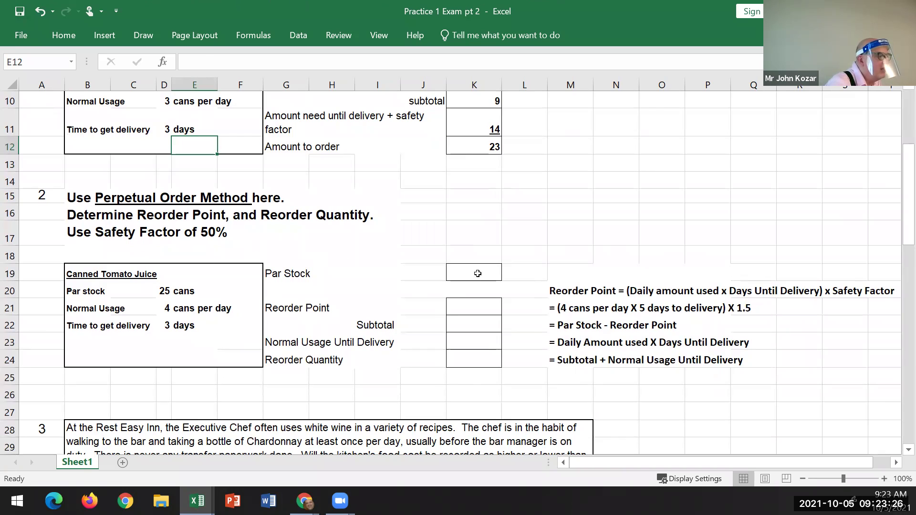
pyautogui.click(459, 276)
pyautogui.rightClick(458, 275)
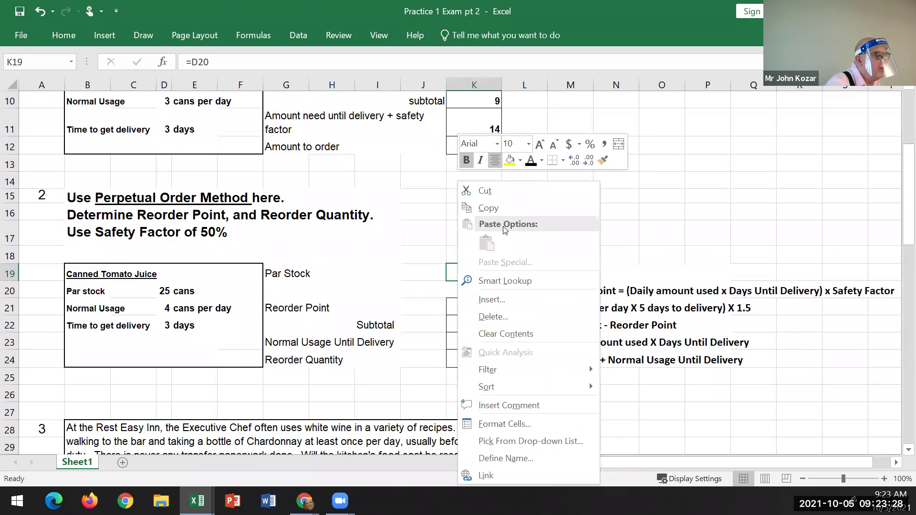
pyautogui.press('Escape')
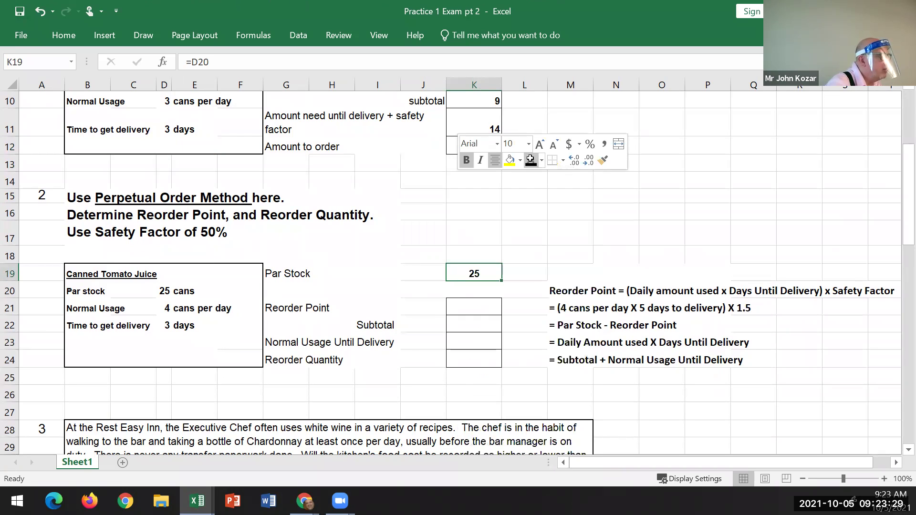
pyautogui.click(343, 268)
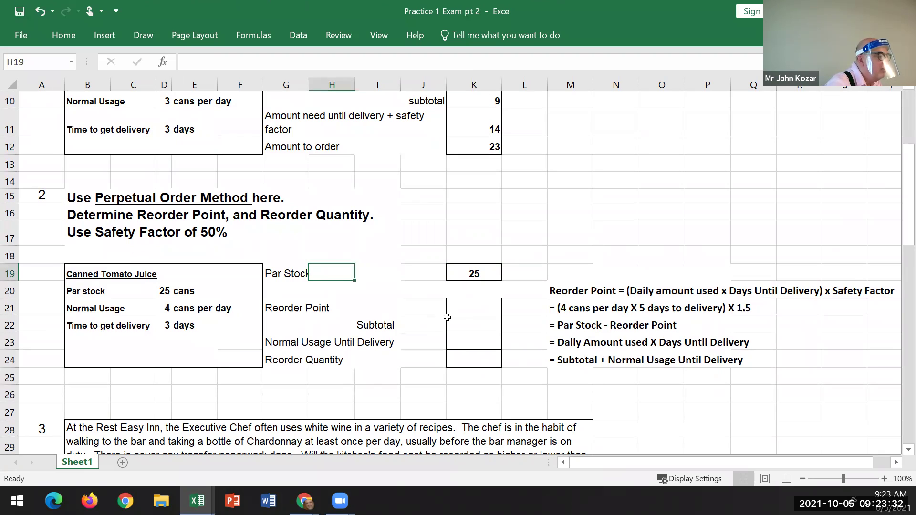
# Reveal the Reorder Point answer 18 in cell K21 with a visible font colour.
pyautogui.click(456, 307)
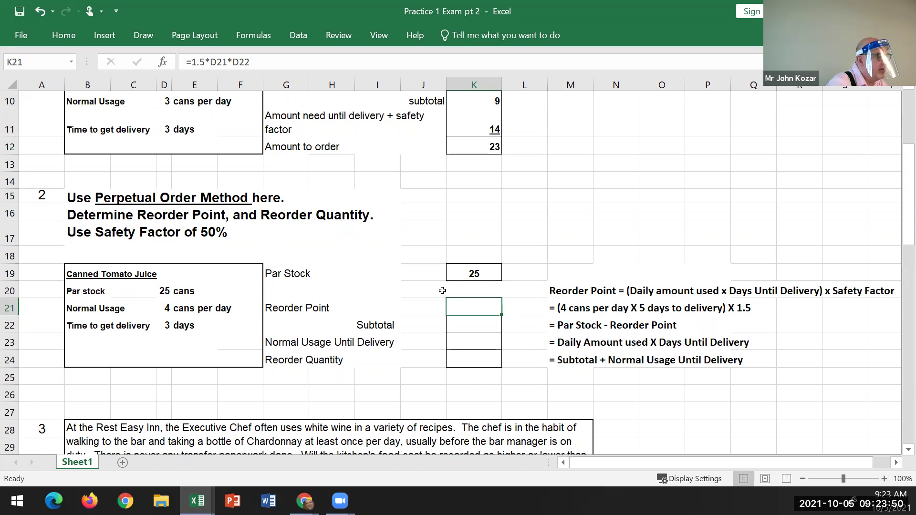
pyautogui.rightClick(478, 305)
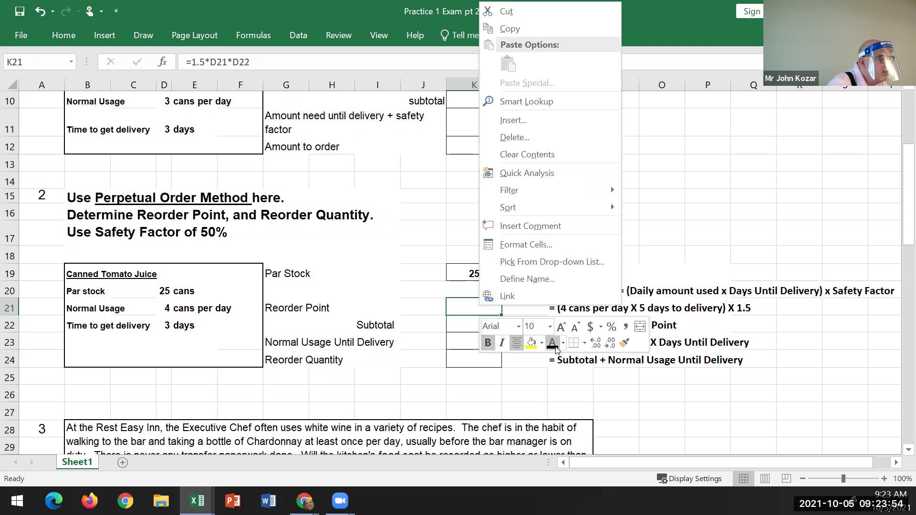
pyautogui.press('Escape')
pyautogui.click(441, 365)
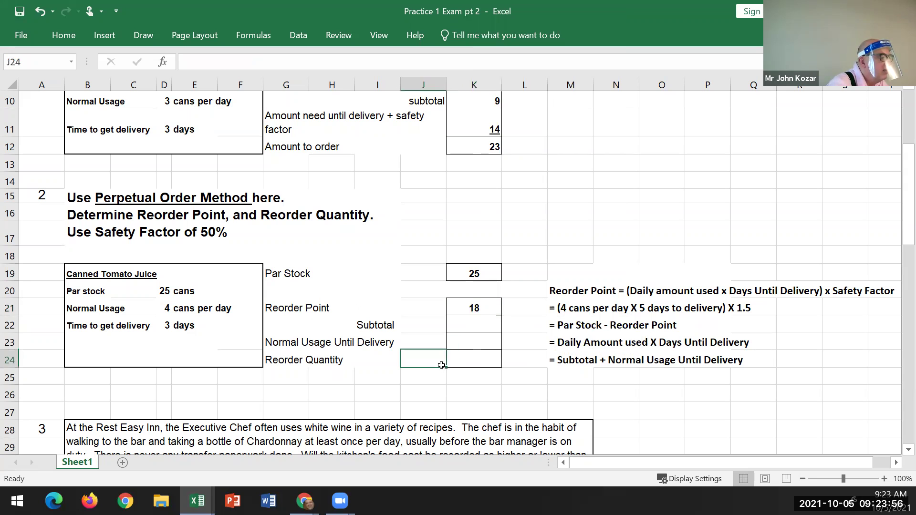
# Reveal the Subtotal 7 in K22 and delete the formula notes in M20:M24.
pyautogui.scroll(-1, 384, 300)
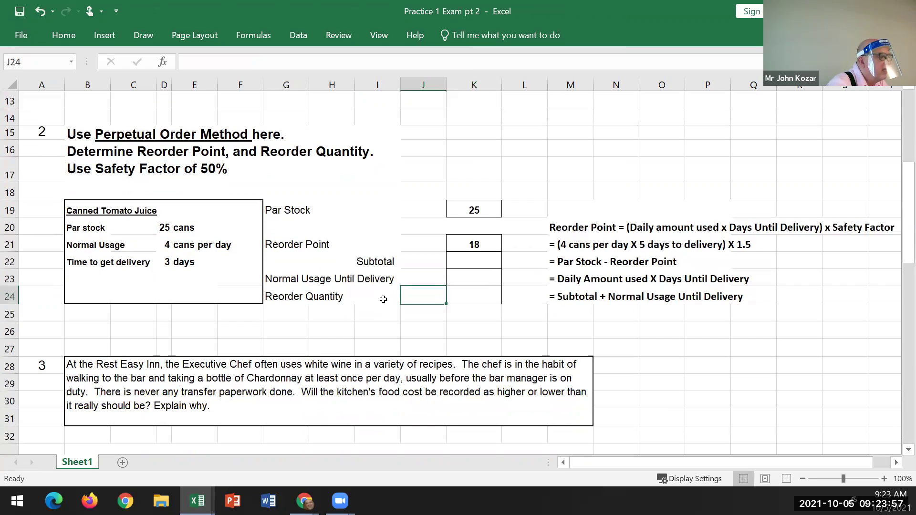
pyautogui.click(469, 263)
pyautogui.rightClick(469, 262)
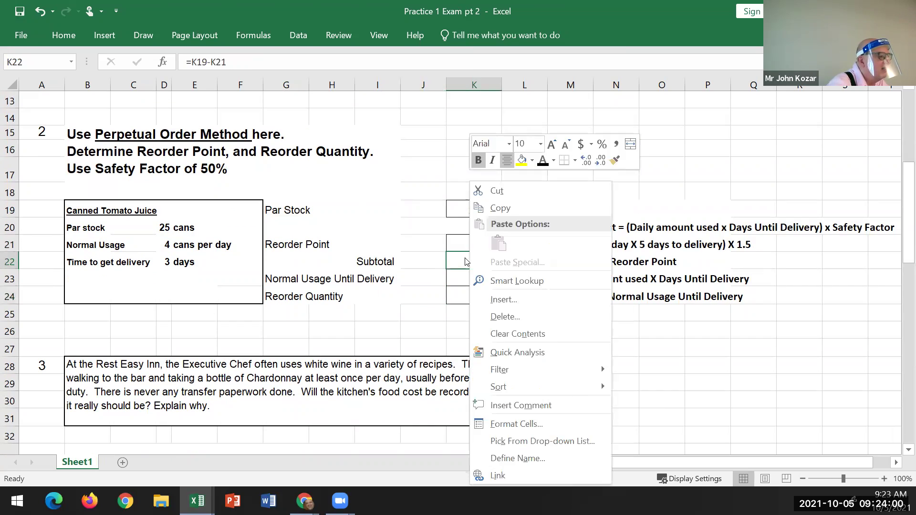
pyautogui.click(539, 159)
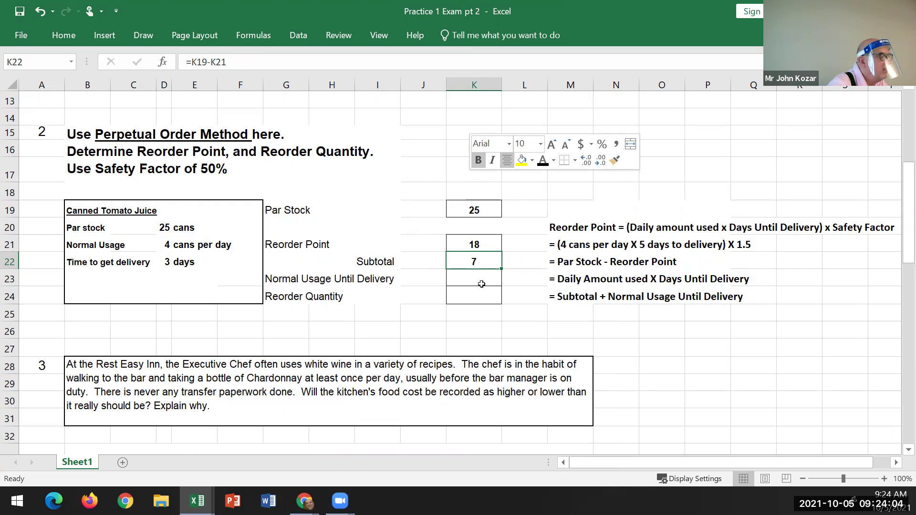
pyautogui.moveTo(572, 229); pyautogui.dragTo(577, 300)
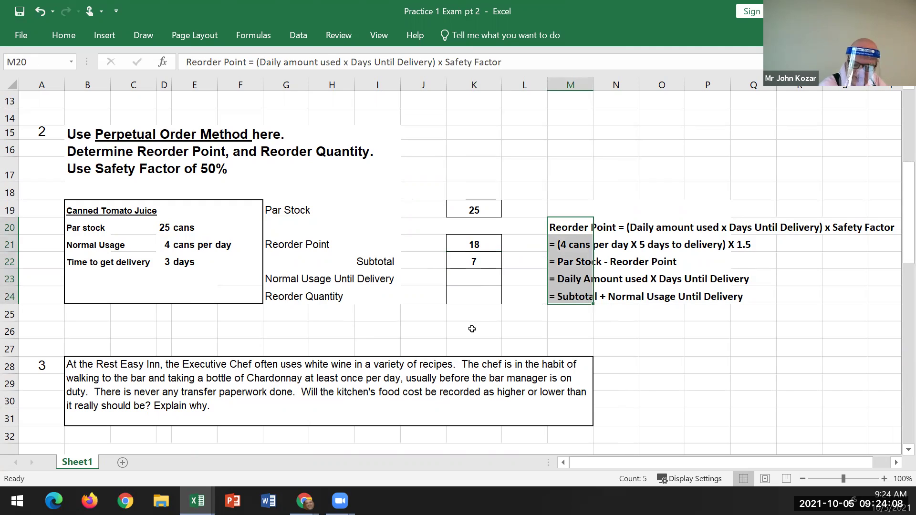
pyautogui.press('Delete')
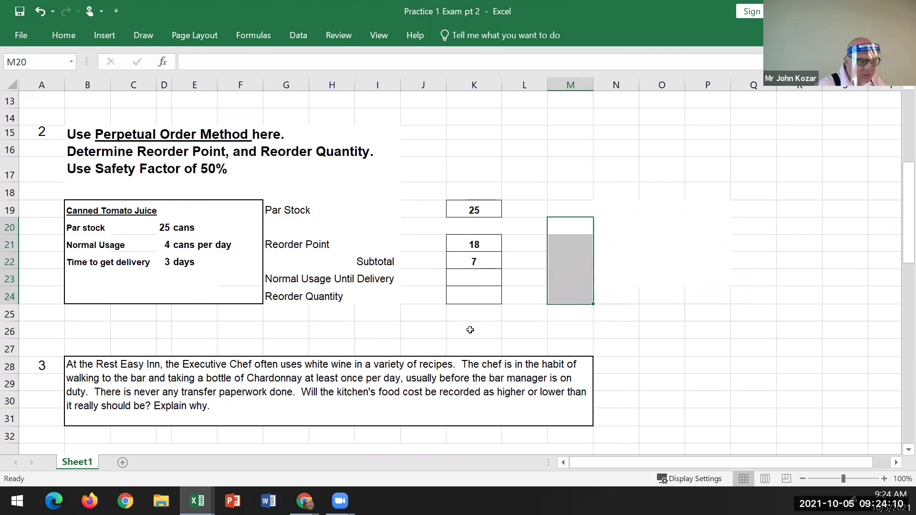
# Recolour K23 and K24 so Normal Usage 12 and Reorder Quantity 19 show.
pyautogui.click(471, 278)
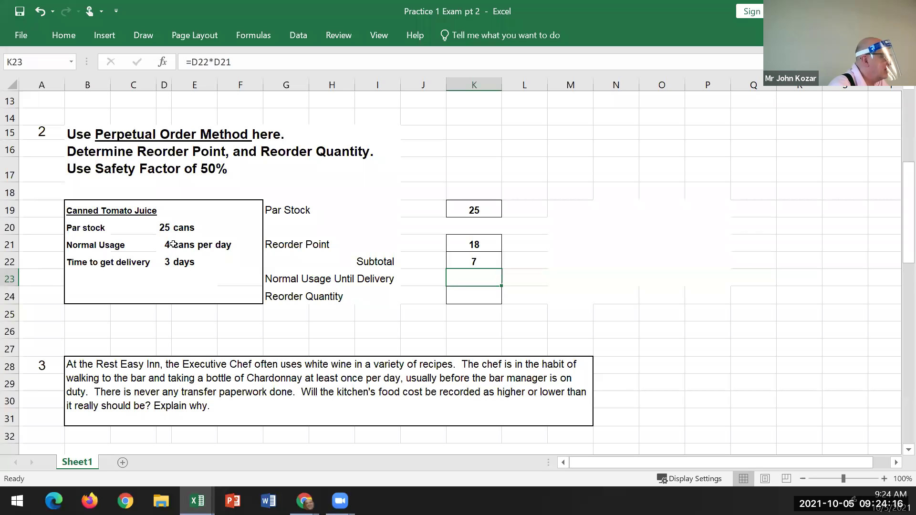
pyautogui.rightClick(459, 282)
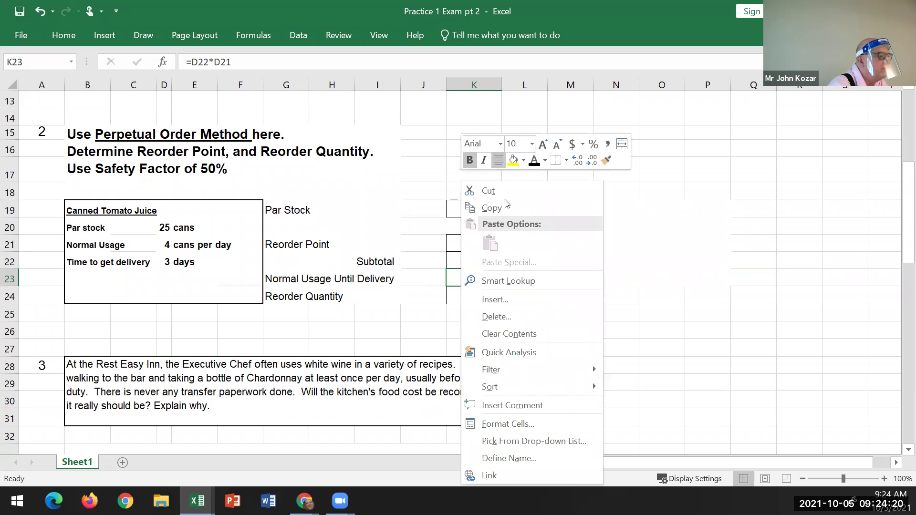
pyautogui.click(534, 160)
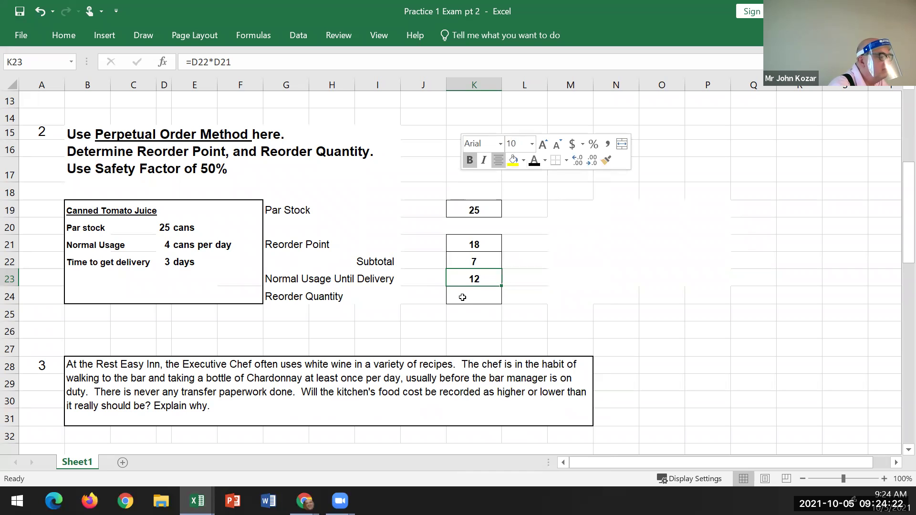
pyautogui.click(462, 295)
pyautogui.rightClick(462, 296)
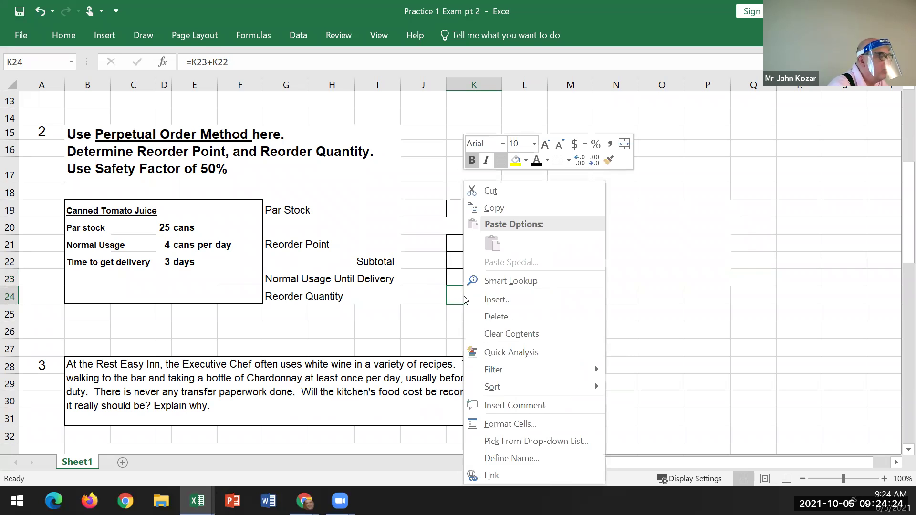
pyautogui.click(536, 161)
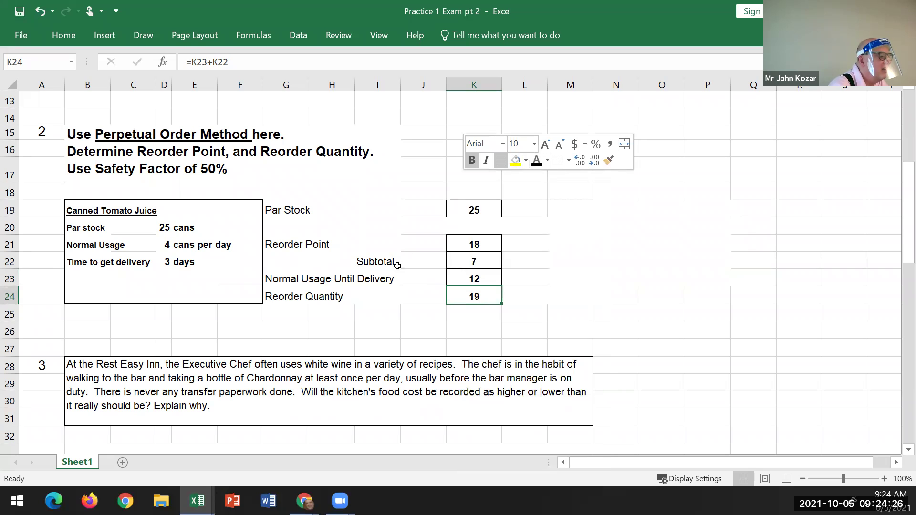
pyautogui.click(381, 313)
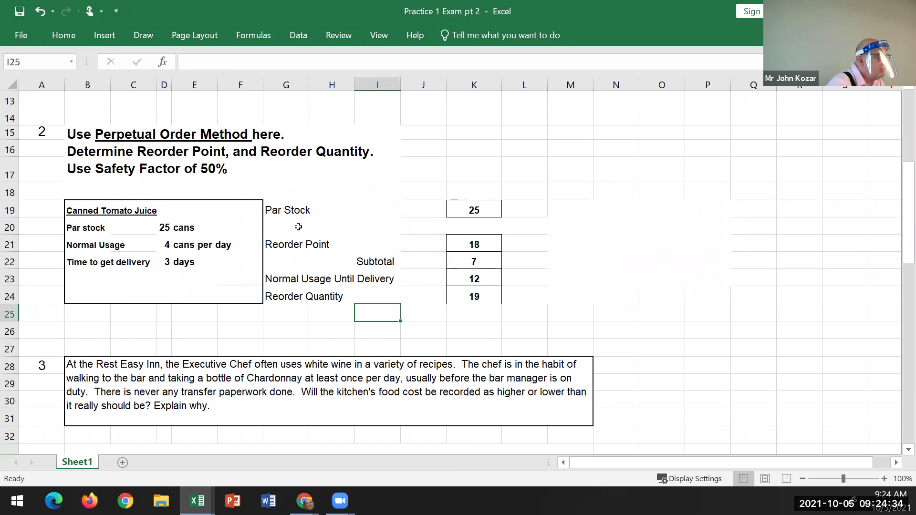
pyautogui.scroll(-2, 298, 227)
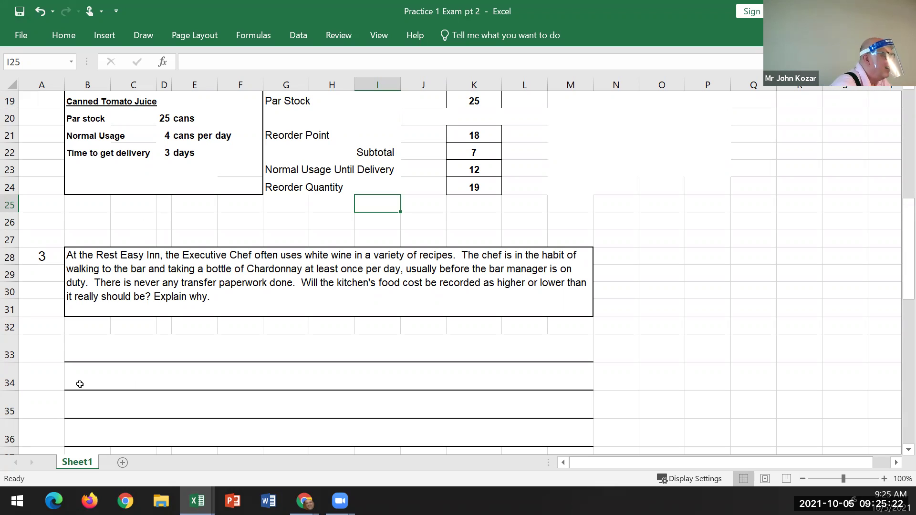
# Apply a visible font colour to rows 33–35 to show the LOWER food cost answer.
pyautogui.moveTo(65, 355); pyautogui.dragTo(70, 409)
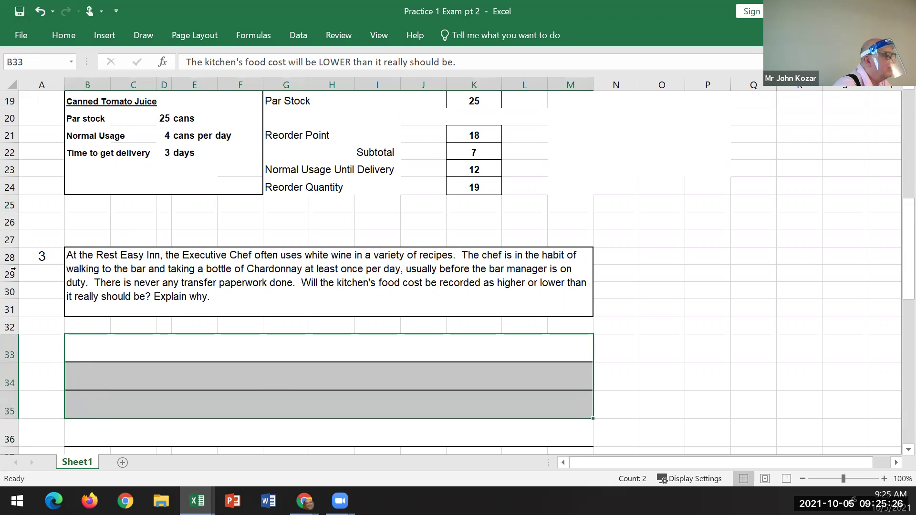
pyautogui.rightClick(120, 353)
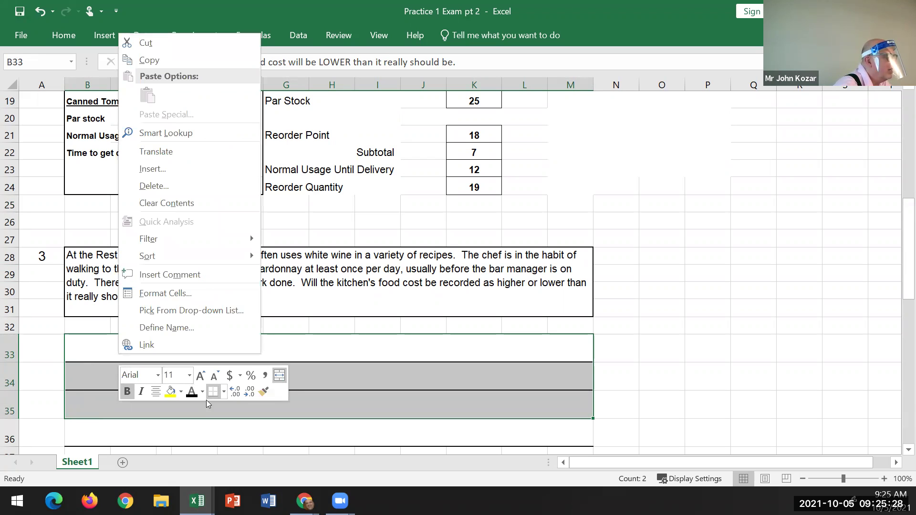
pyautogui.click(190, 392)
pyautogui.click(103, 400)
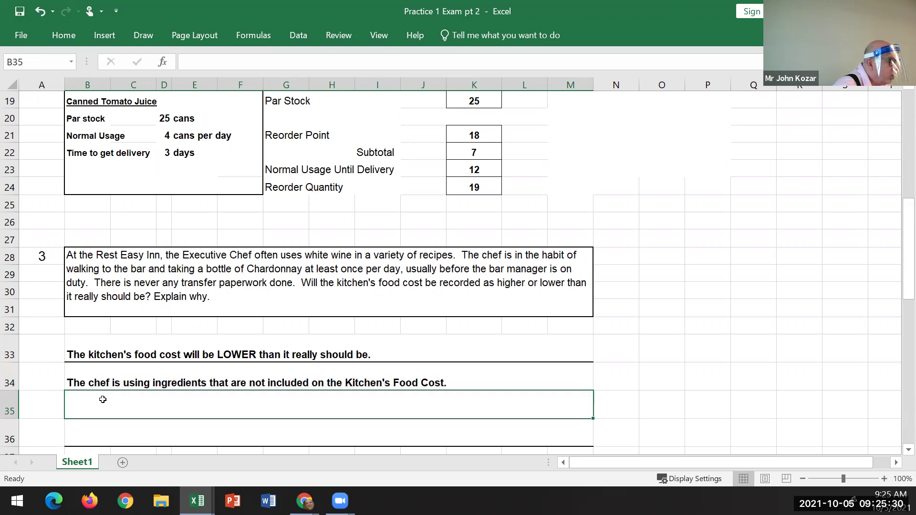
pyautogui.scroll(-2, 96, 377)
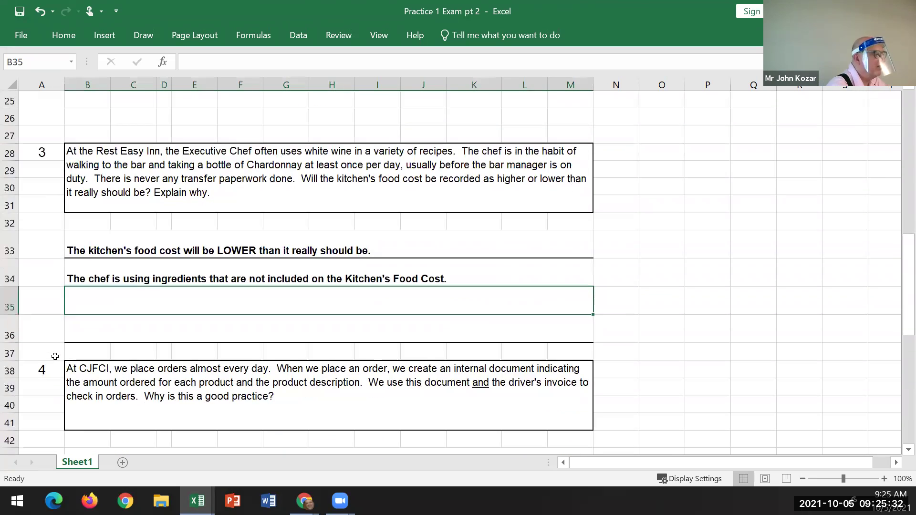